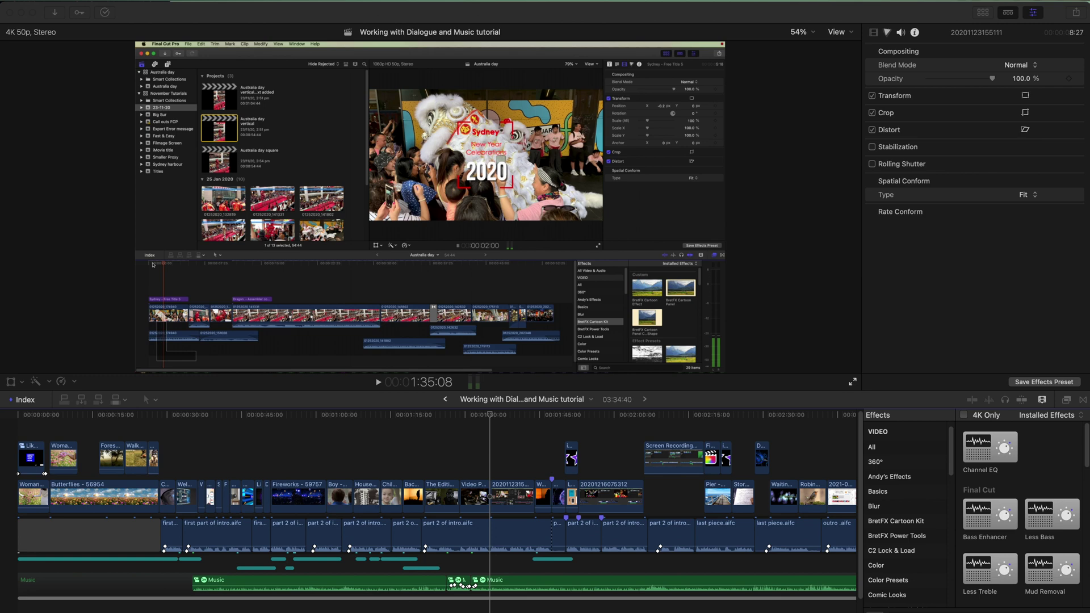
Show the Audio Meters next to the timeline with Shift+Command+8.
{"action": "scroll", "coordinate": [814, 569], "scroll_direction": "left", "scroll_amount": 1}
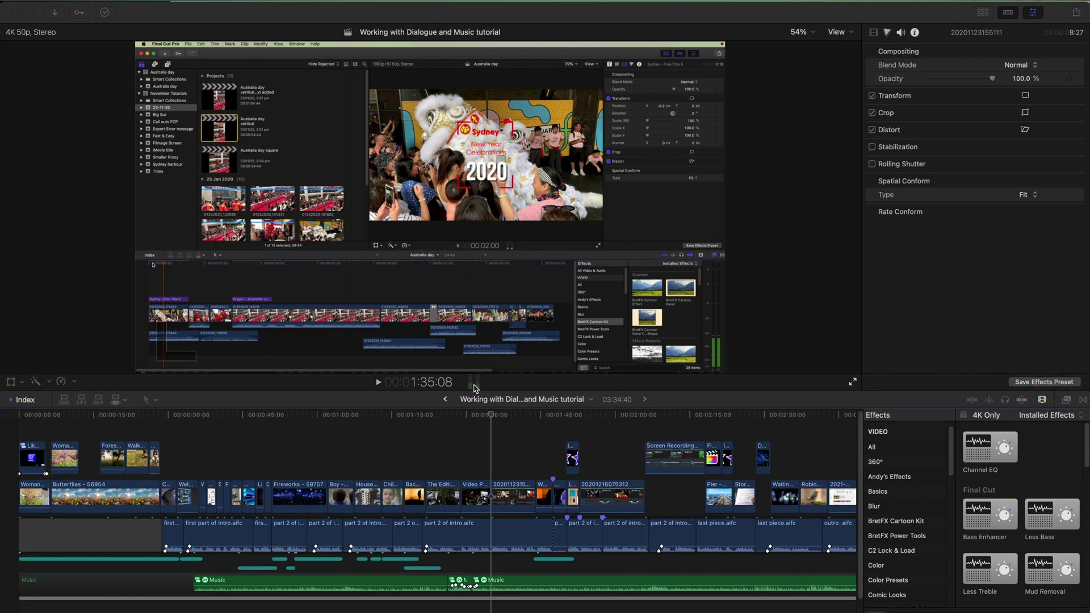
{"action": "key", "text": "shift+super+8"}
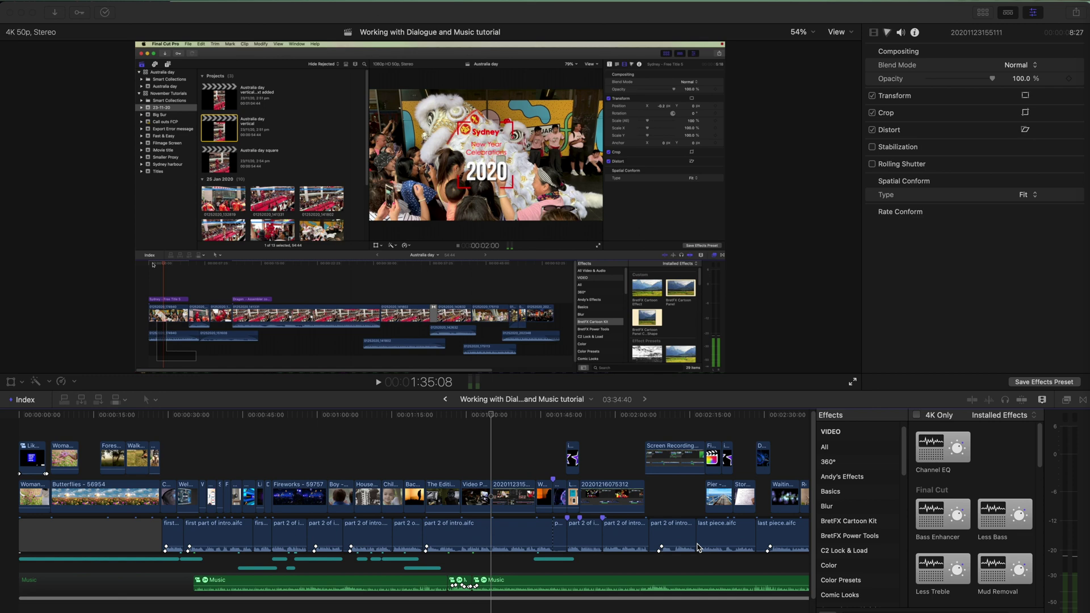
Select the 'part 2 of intro.aifc' clip and edit its 2.0 dB Volume field in the Audio Inspector.
{"action": "left_click", "coordinate": [500, 533]}
{"action": "left_click", "coordinate": [500, 533]}
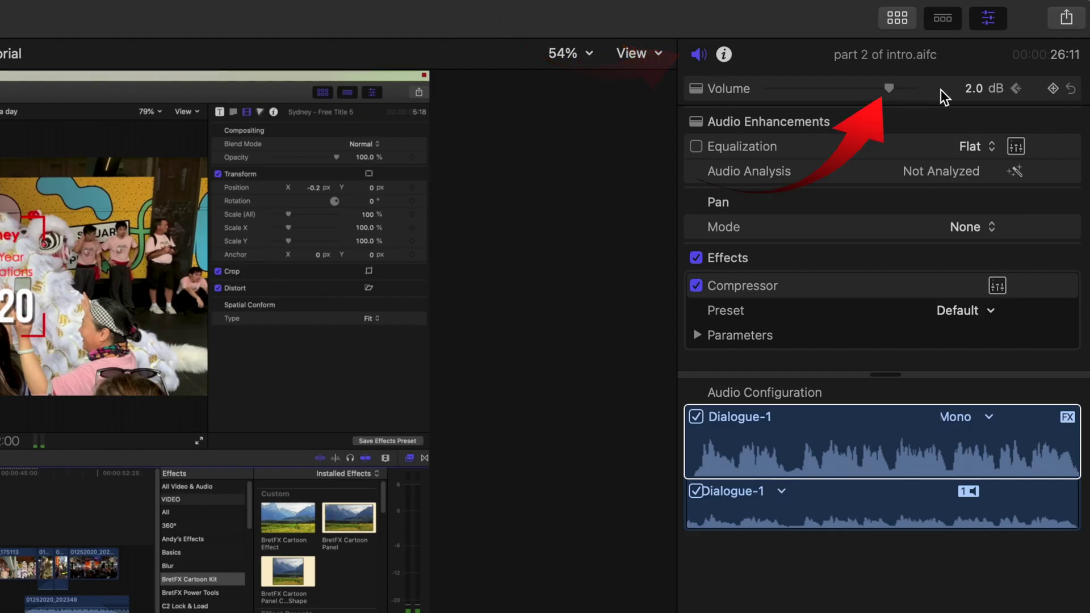
{"action": "left_click", "coordinate": [974, 91]}
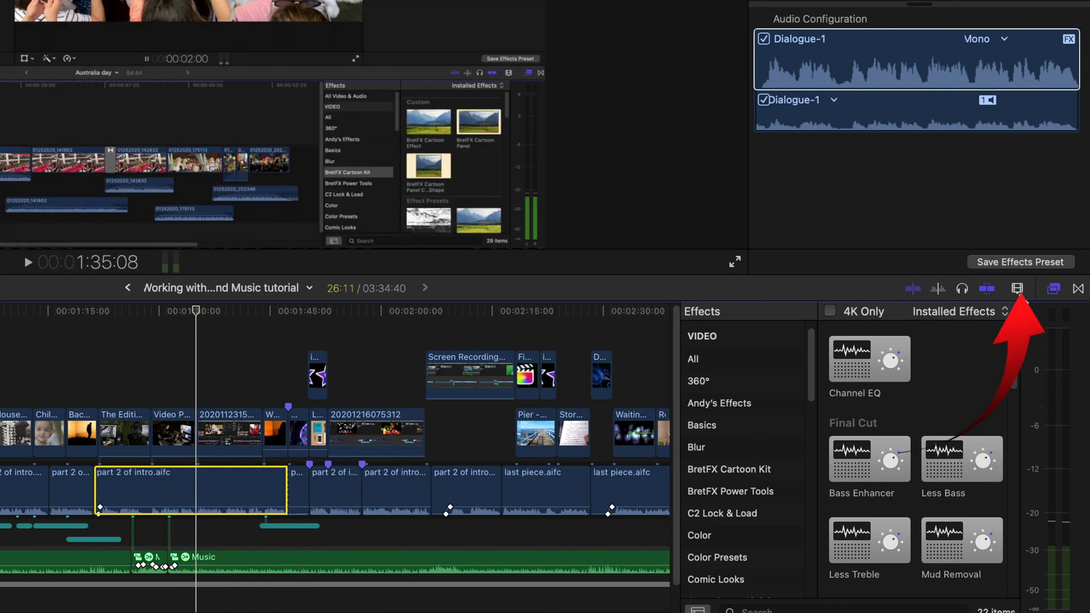
Show larger waveforms, enlarge the timeline, and raise part 2 of intro's volume to 4.0 dB.
{"action": "left_click", "coordinate": [1017, 288]}
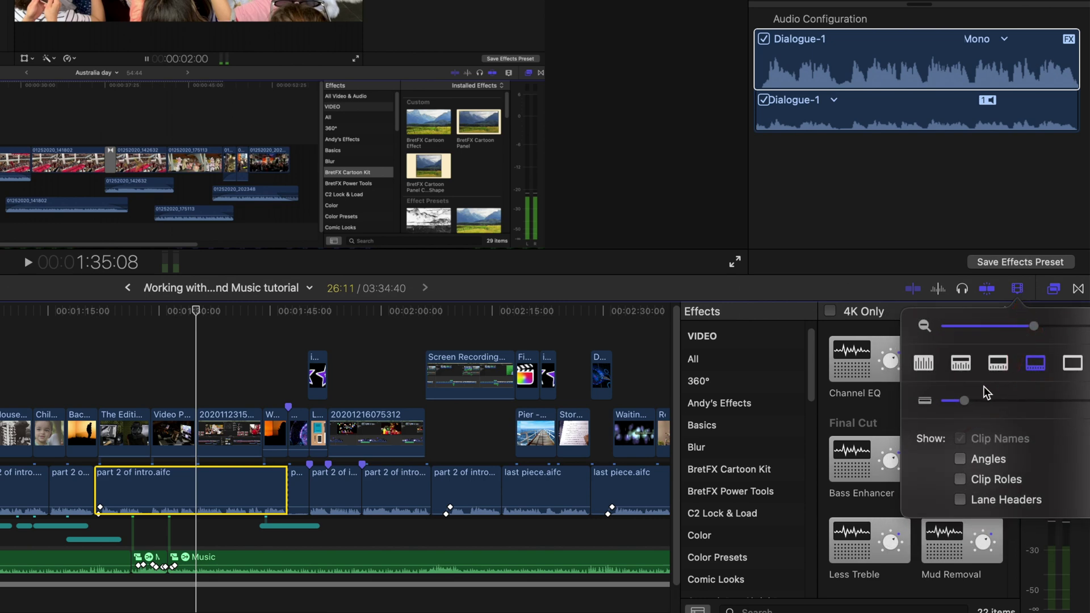
{"action": "left_click", "coordinate": [961, 363]}
{"action": "mouse_move", "coordinate": [965, 401]}
{"action": "left_mouse_down"}
{"action": "mouse_move", "coordinate": [1003, 403]}
{"action": "mouse_move", "coordinate": [964, 401]}
{"action": "left_mouse_up"}
{"action": "left_click", "coordinate": [287, 272]}
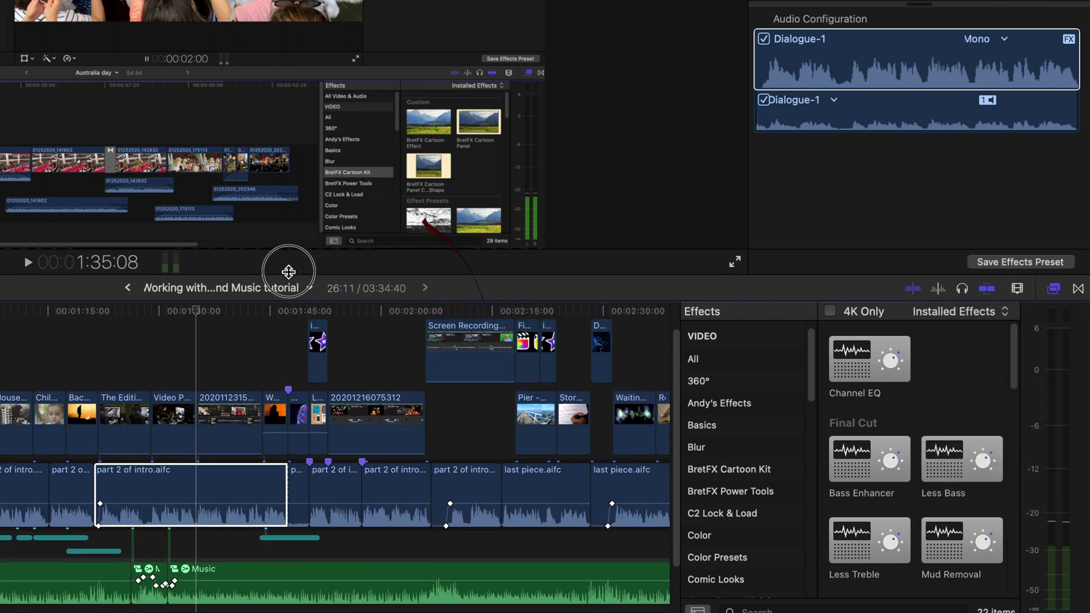
{"action": "left_click_drag", "start_coordinate": [288, 272], "coordinate": [288, 186]}
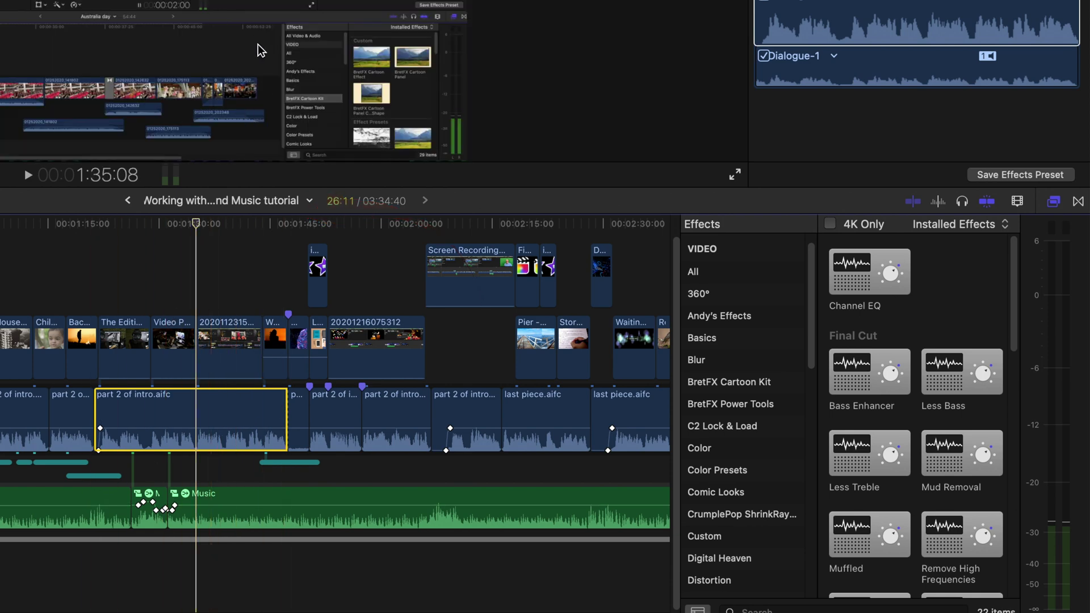
{"action": "mouse_move", "coordinate": [184, 425]}
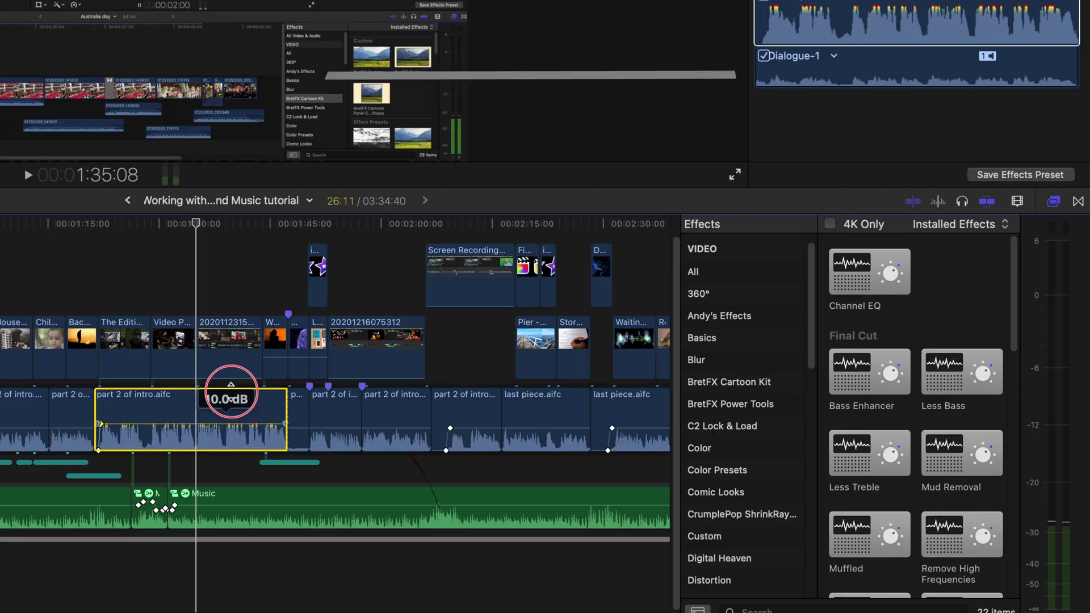
{"action": "left_click_drag", "start_coordinate": [231, 392], "coordinate": [230, 457]}
Play back from just before part 2 of intro to hear the dialogue at 4.0 dB.
{"action": "left_click", "coordinate": [151, 421]}
{"action": "key", "text": "space"}
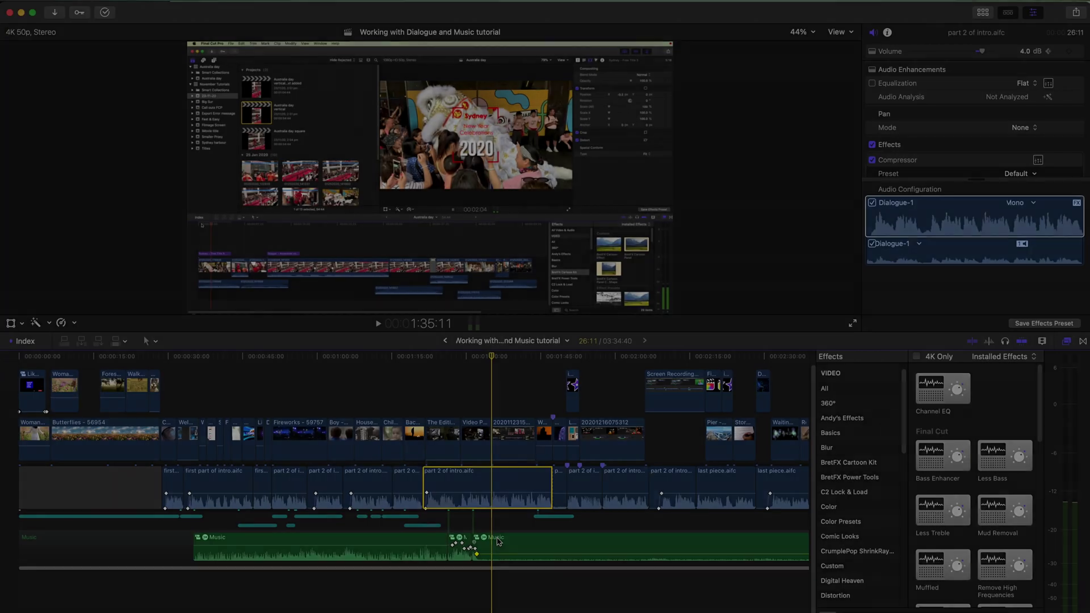
{"action": "key", "text": "space"}
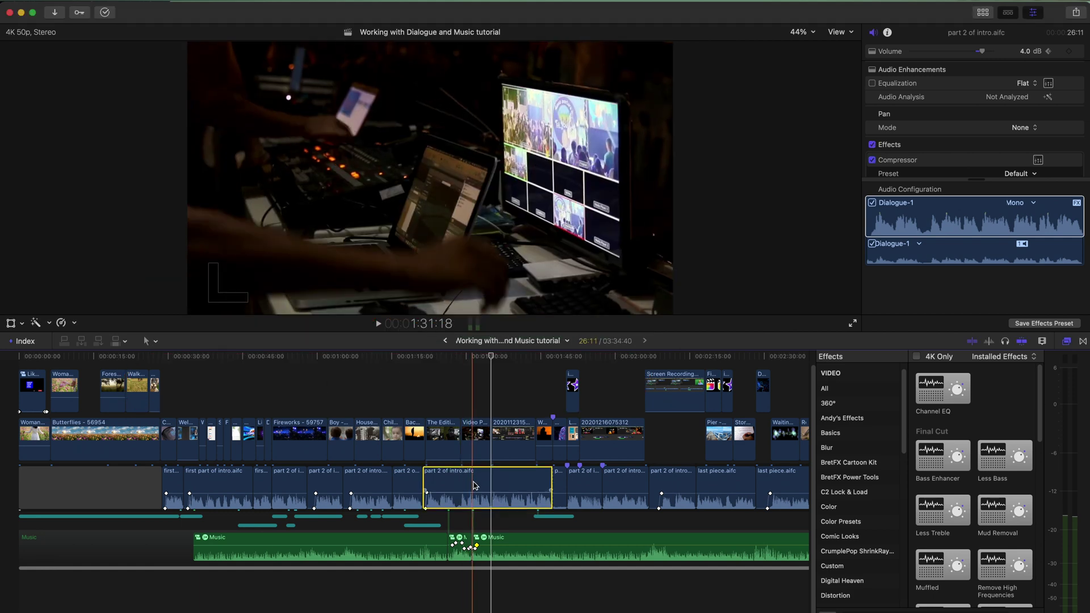
Play through the dialogue and music mix, then stop playback.
{"action": "key", "text": "space"}
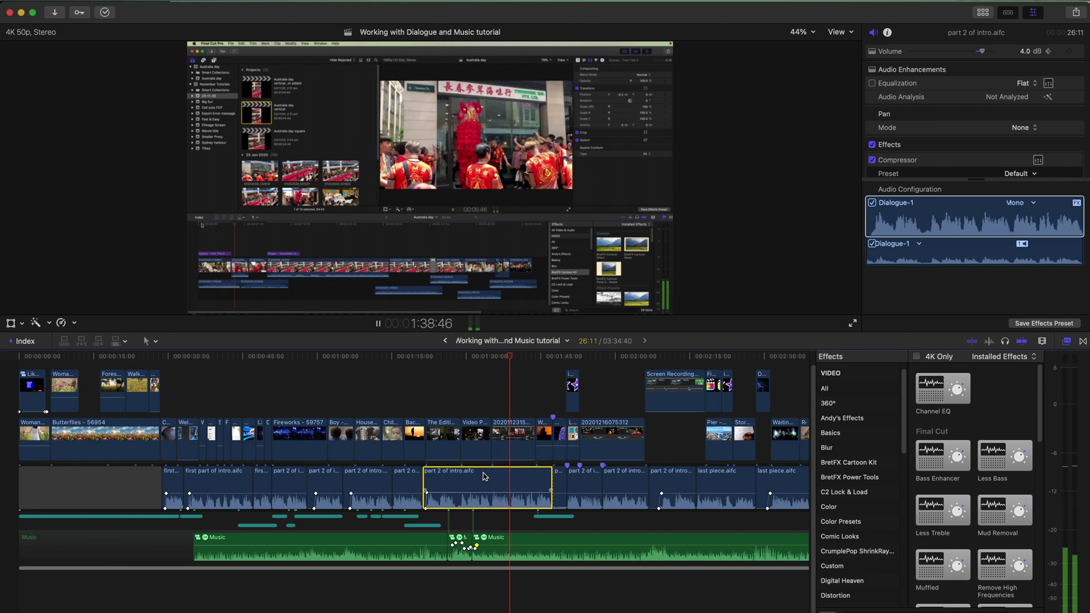
{"action": "key", "text": "space"}
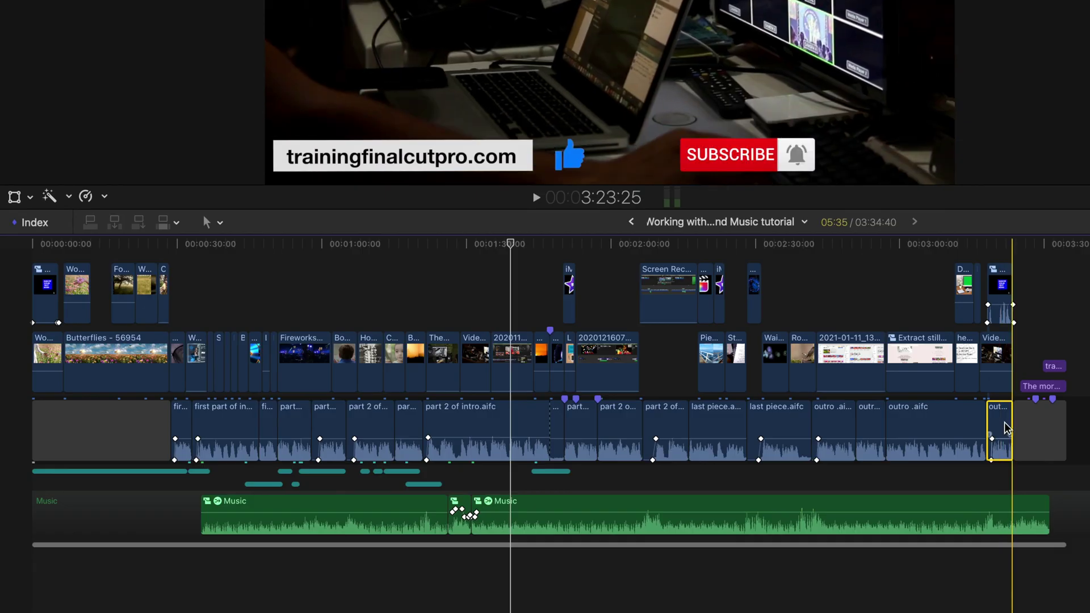
Make the dialogue clips one compound clip and apply Channel EQ to it and the music clip.
{"action": "left_click", "coordinate": [187, 433], "text": "shift"}
{"action": "right_click", "coordinate": [228, 420]}
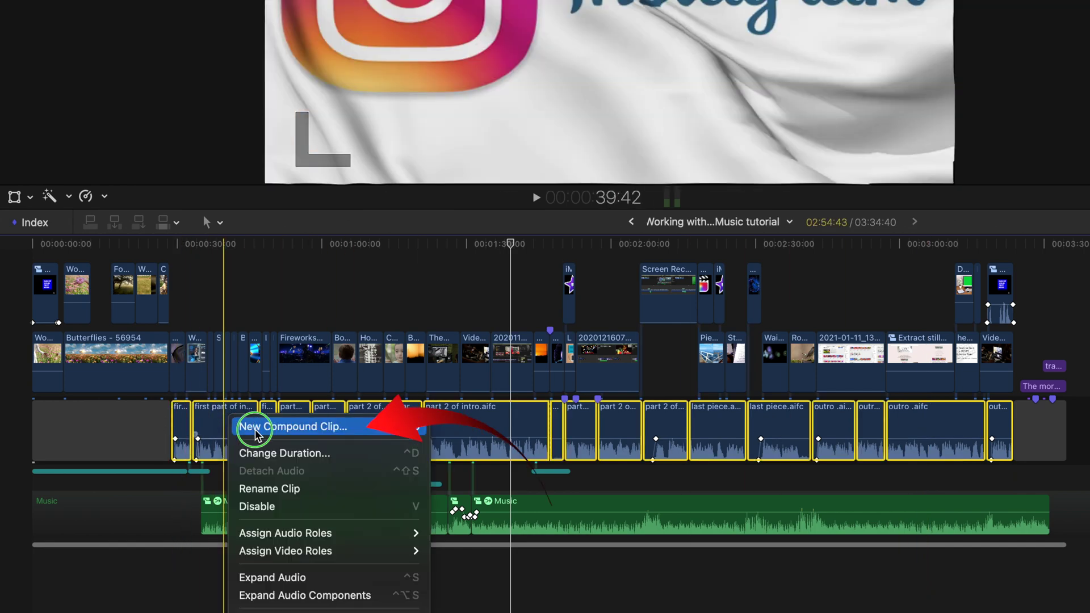
{"action": "left_click", "coordinate": [257, 435]}
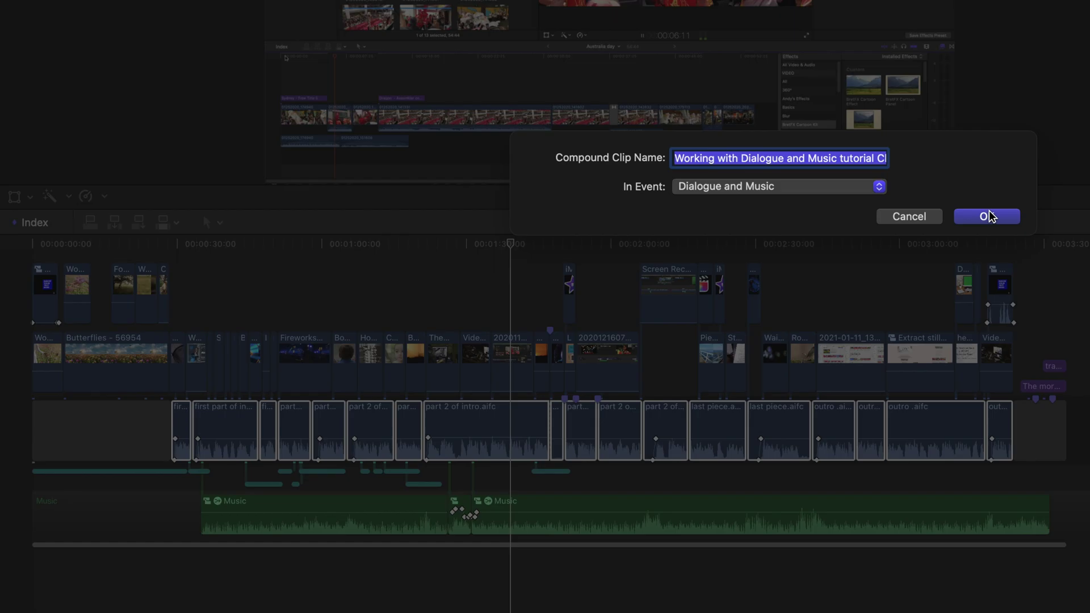
{"action": "left_click", "coordinate": [988, 216]}
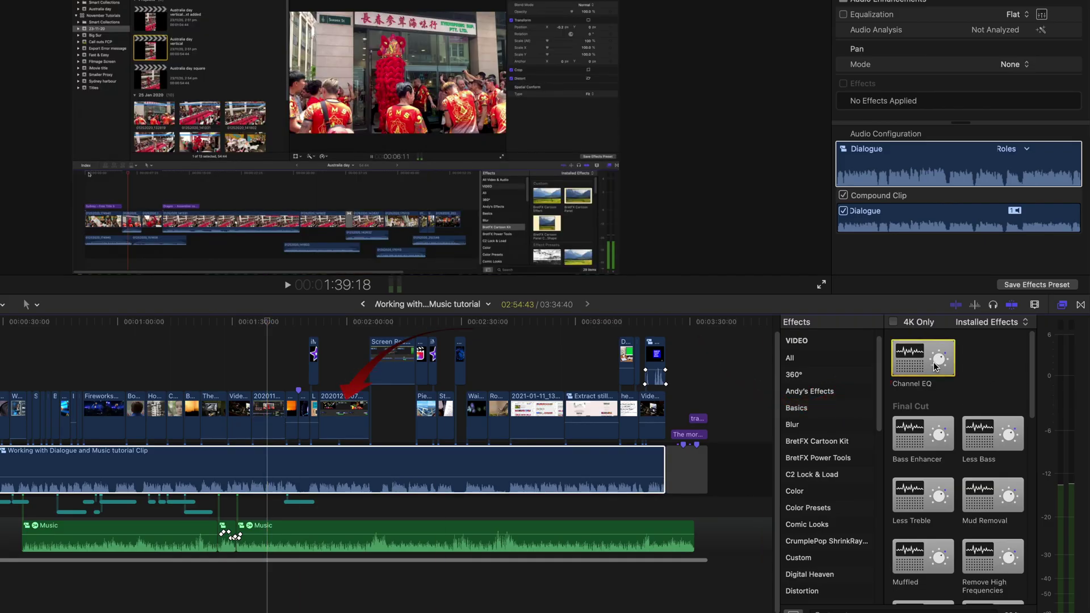
{"action": "left_click_drag", "start_coordinate": [923, 358], "coordinate": [369, 461]}
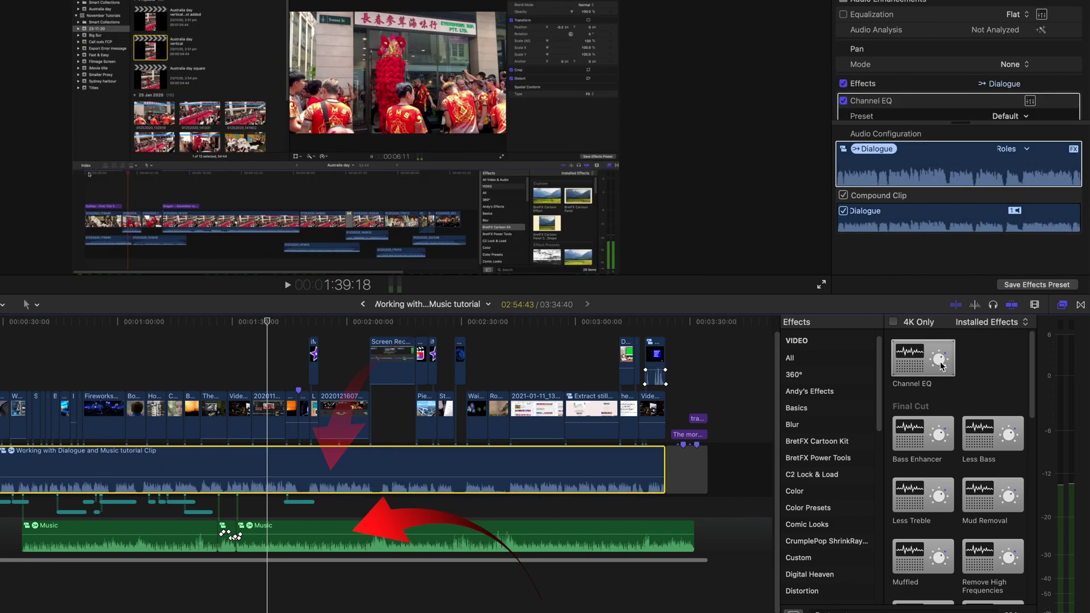
{"action": "left_click_drag", "start_coordinate": [924, 358], "coordinate": [414, 537]}
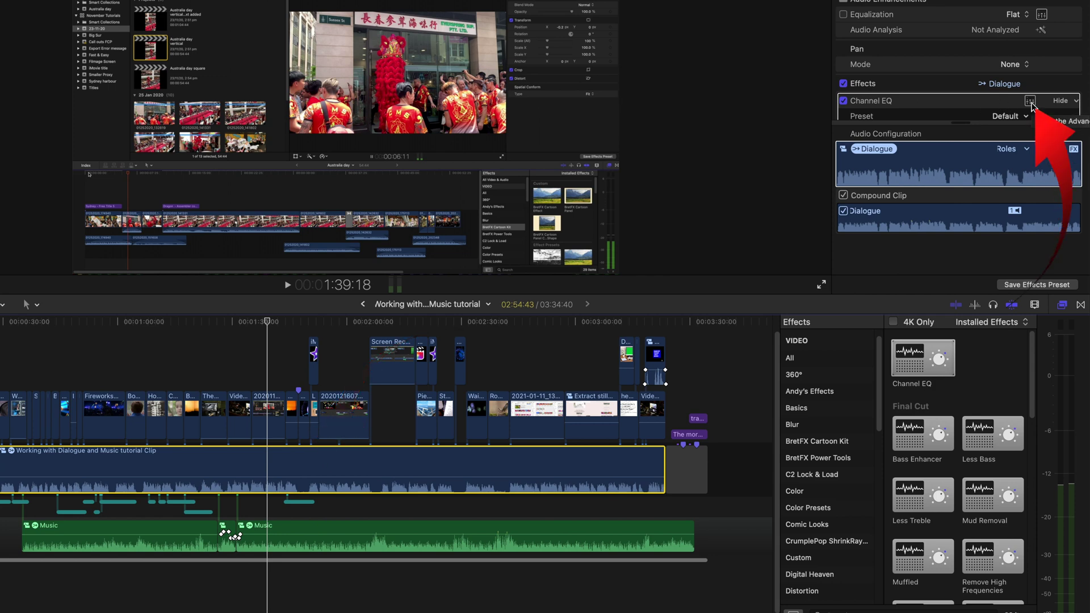
{"action": "left_click", "coordinate": [1031, 101]}
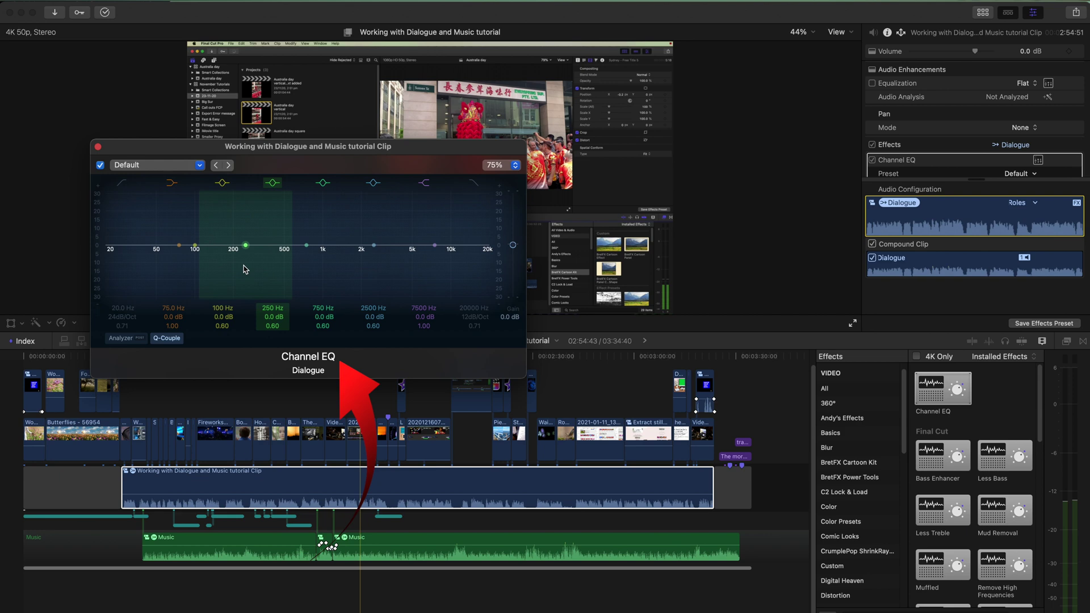
{"action": "left_click", "coordinate": [527, 549]}
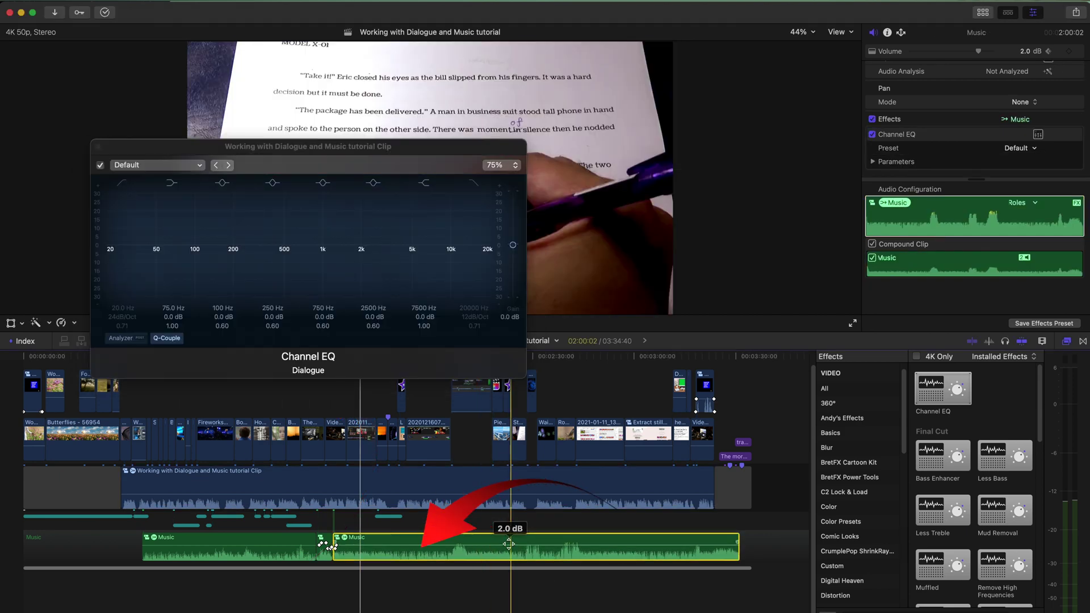
{"action": "left_click", "coordinate": [1039, 136]}
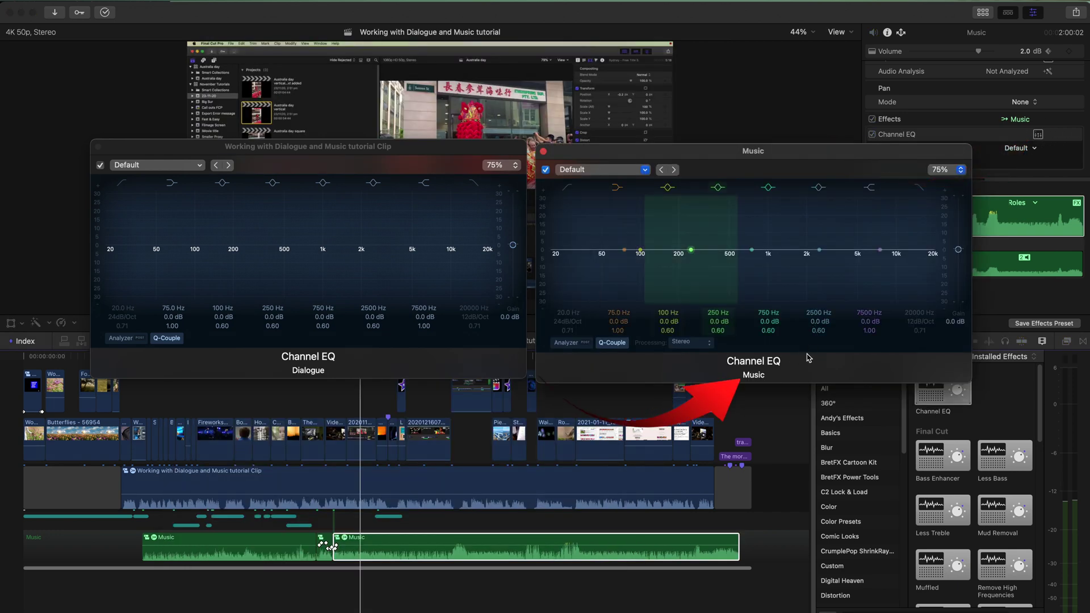
{"action": "left_click", "coordinate": [305, 316]}
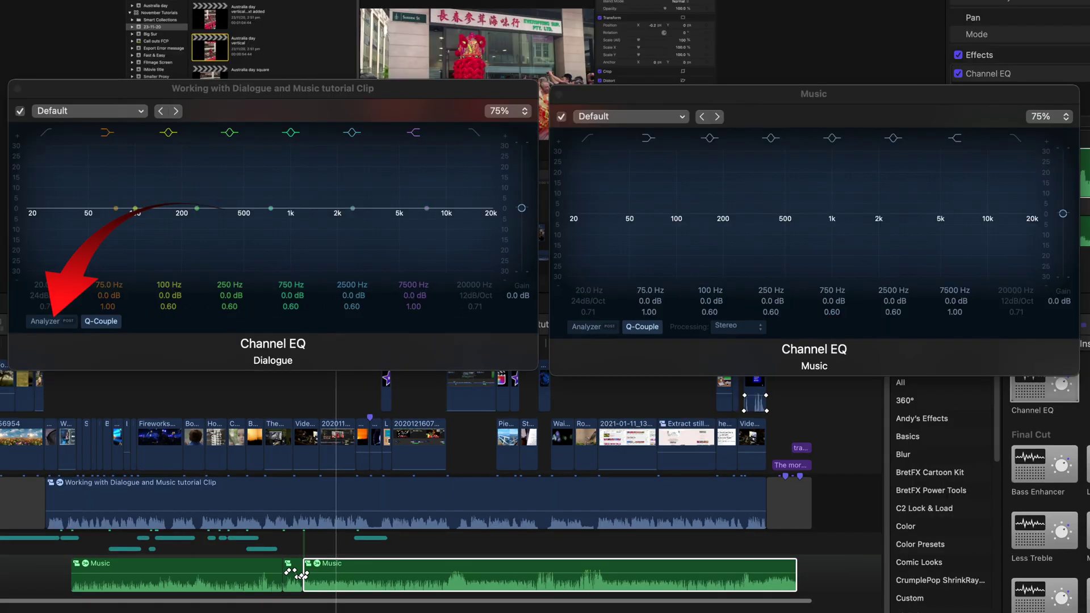
{"action": "left_click", "coordinate": [47, 325]}
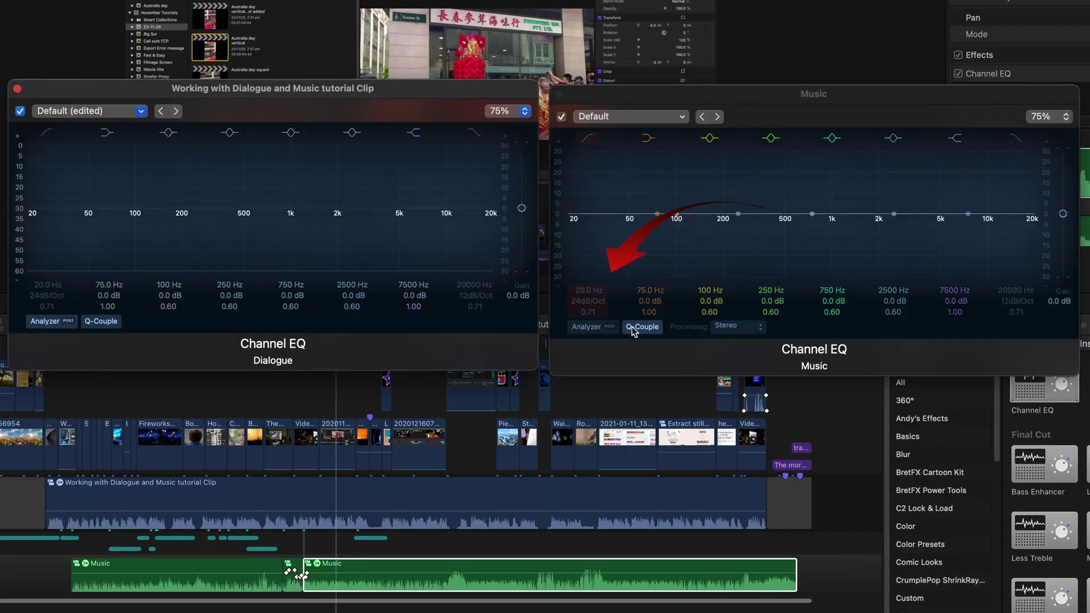
{"action": "left_click", "coordinate": [590, 327]}
{"action": "left_click", "coordinate": [294, 568]}
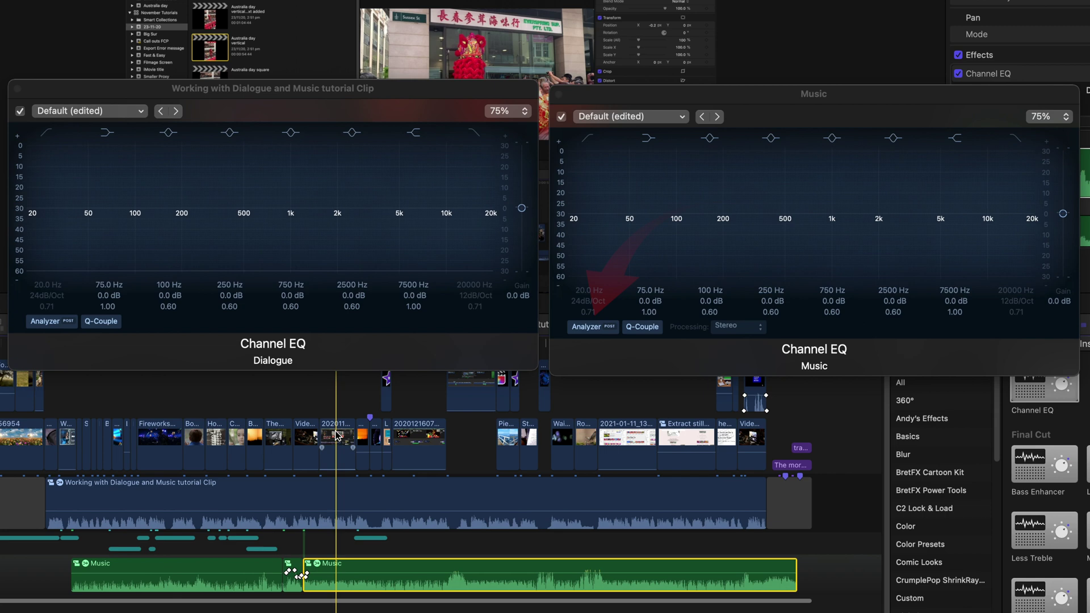
{"action": "key", "text": "space"}
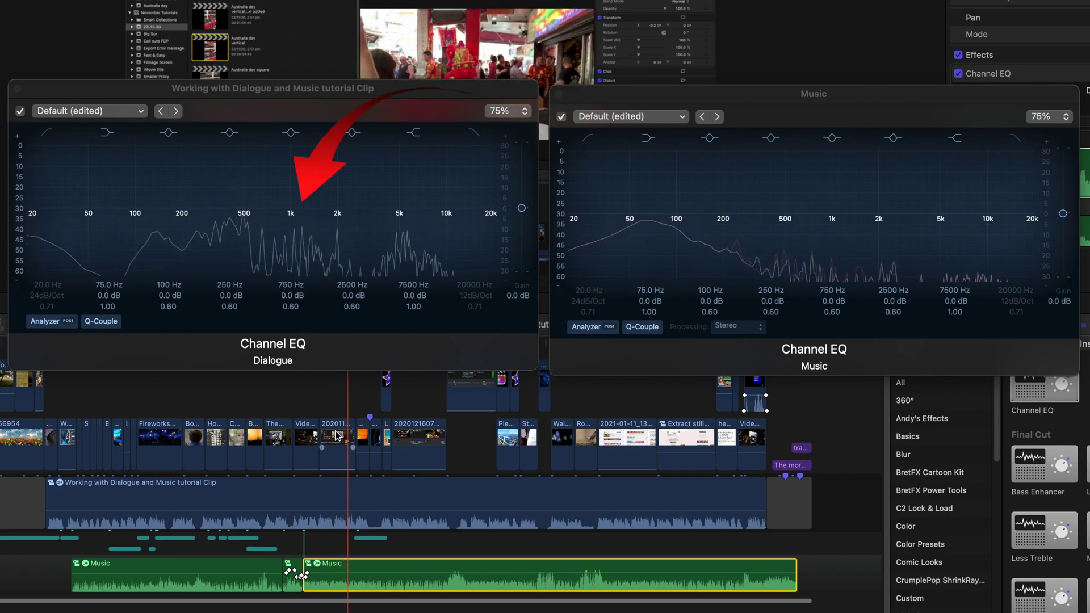
{"action": "mouse_move", "coordinate": [329, 216]}
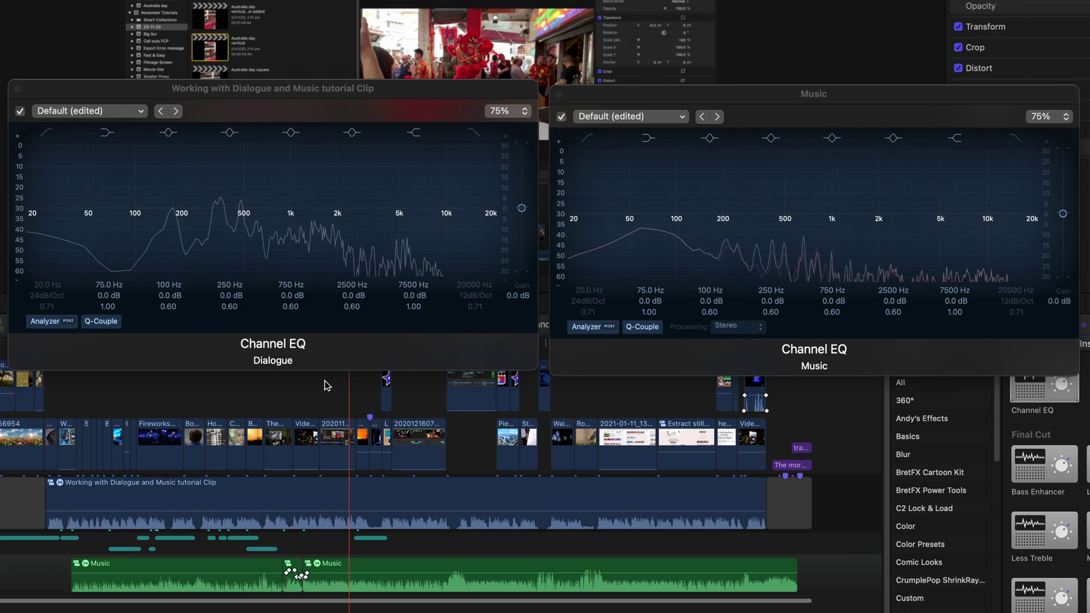
{"action": "left_click", "coordinate": [317, 384]}
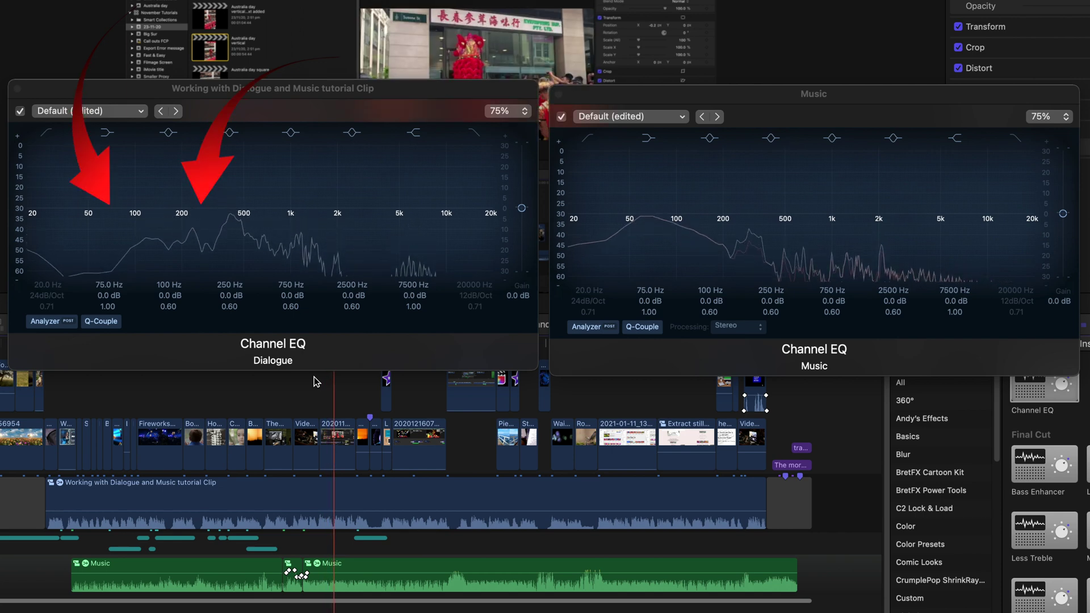
{"action": "left_click", "coordinate": [316, 384]}
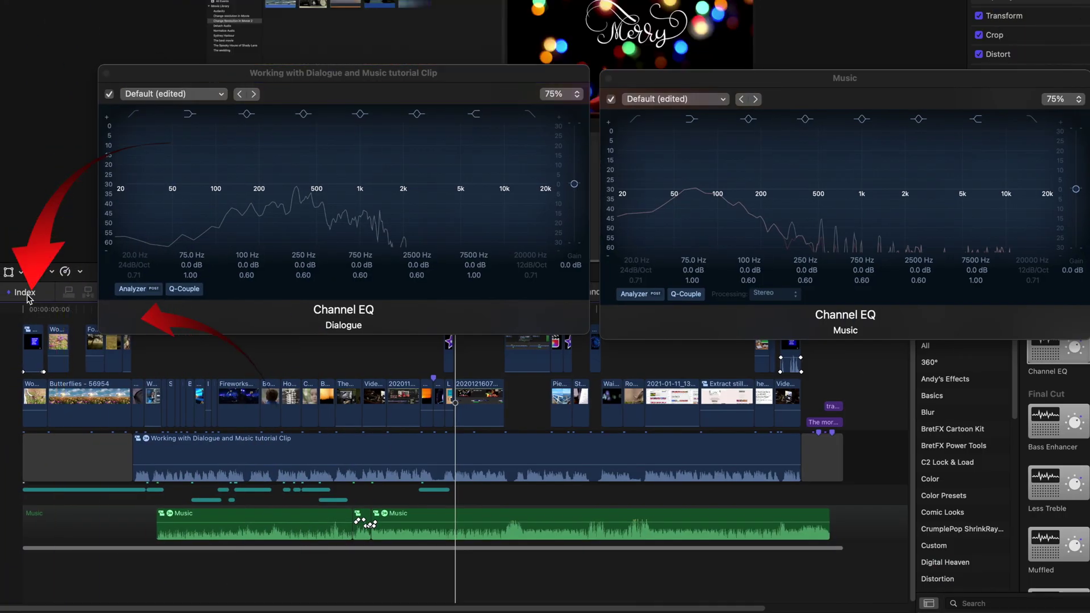
Open the Timeline Index Roles list and mute the Music role to solo dialogue.
{"action": "left_click", "coordinate": [25, 292]}
{"action": "left_click", "coordinate": [72, 332]}
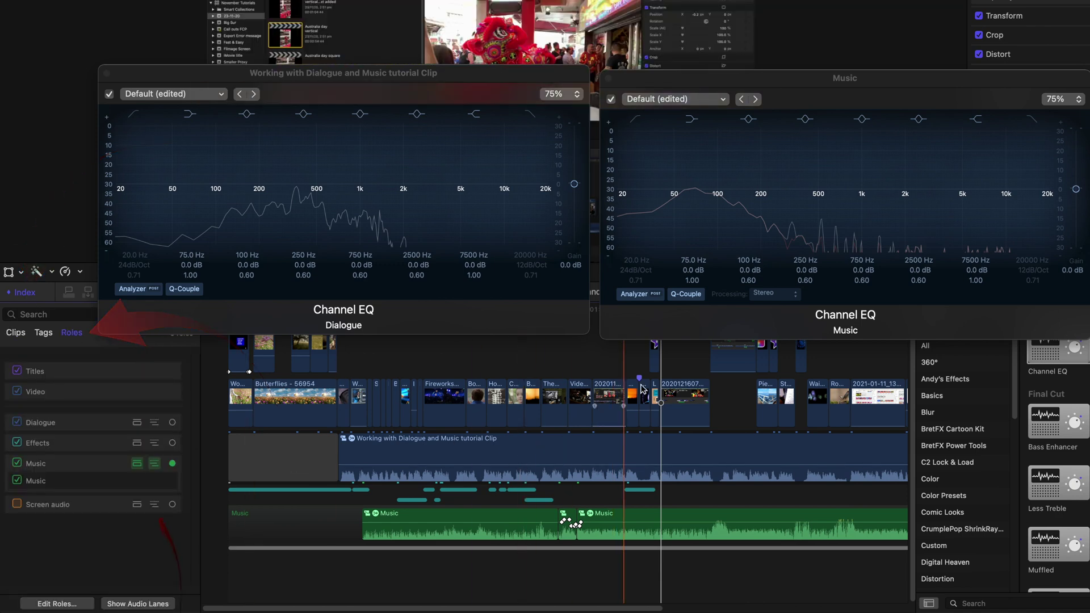
{"action": "left_click", "coordinate": [17, 464]}
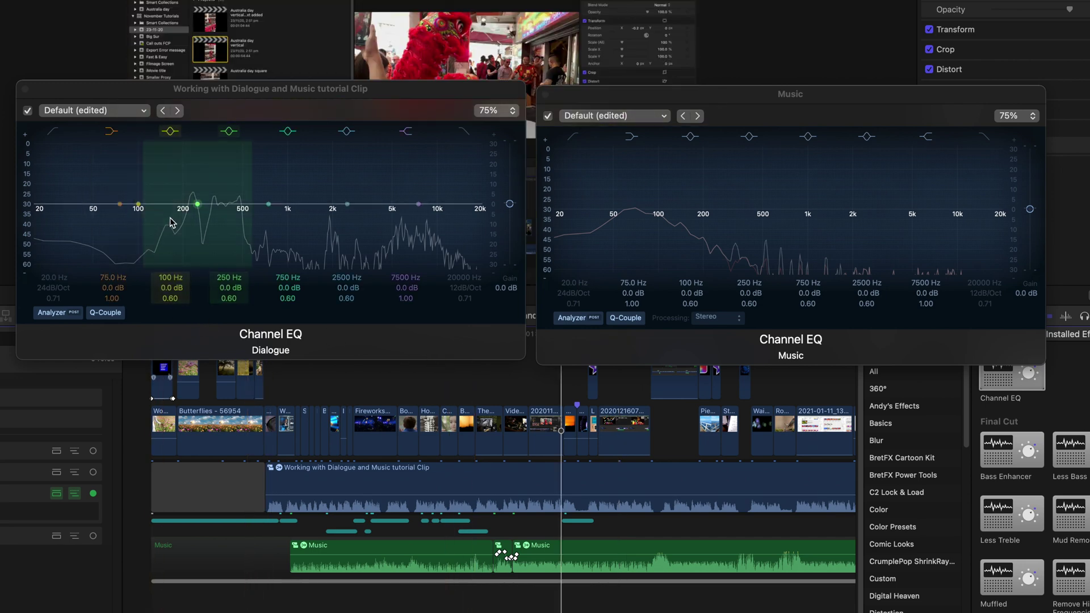
Move the dialogue EQ's 100 Hz point up to +6.5 dB and over to 215 Hz.
{"action": "left_click_drag", "start_coordinate": [140, 207], "coordinate": [169, 192]}
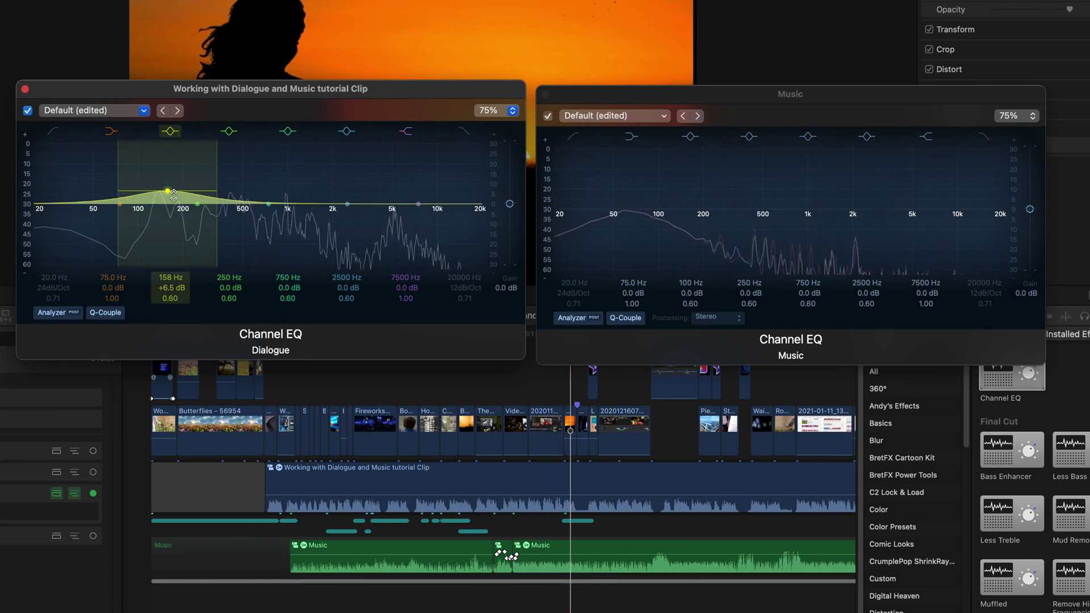
{"action": "left_click_drag", "start_coordinate": [170, 195], "coordinate": [191, 196]}
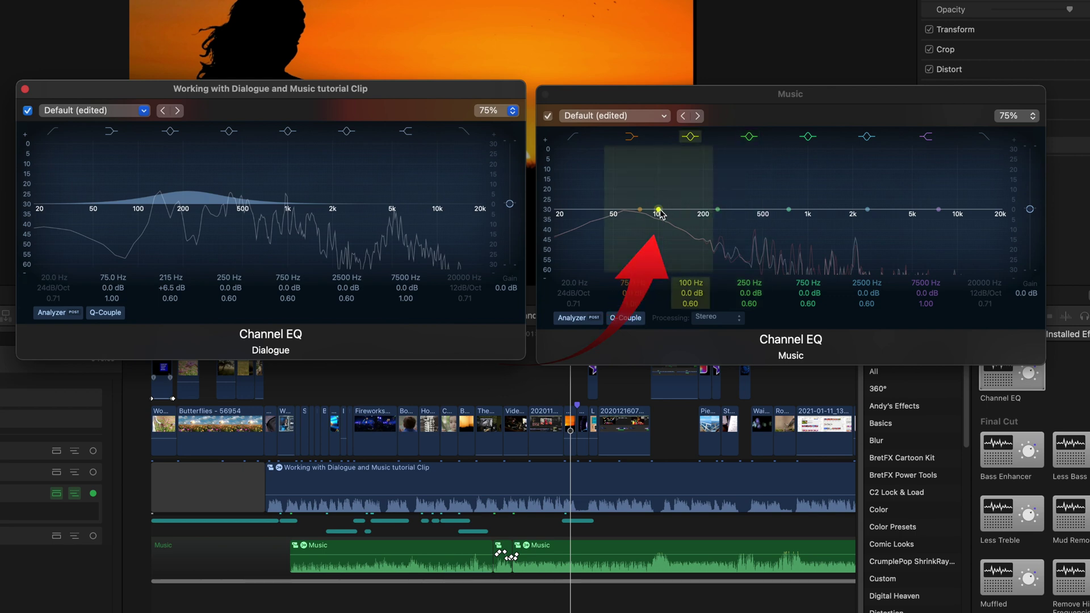
Cut the music EQ 9 dB at 100 Hz (Q 0.23) and retune the dialogue boost to +8.5 dB at 205 Hz, Q 0.39.
{"action": "left_click_drag", "start_coordinate": [659, 211], "coordinate": [660, 230]}
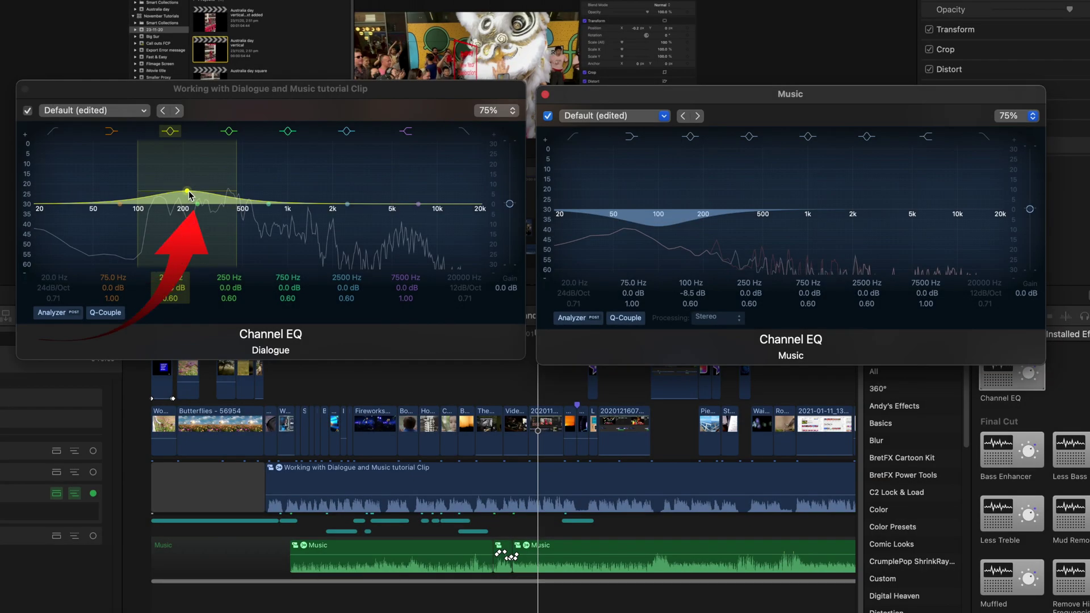
{"action": "left_click_drag", "start_coordinate": [189, 195], "coordinate": [194, 192]}
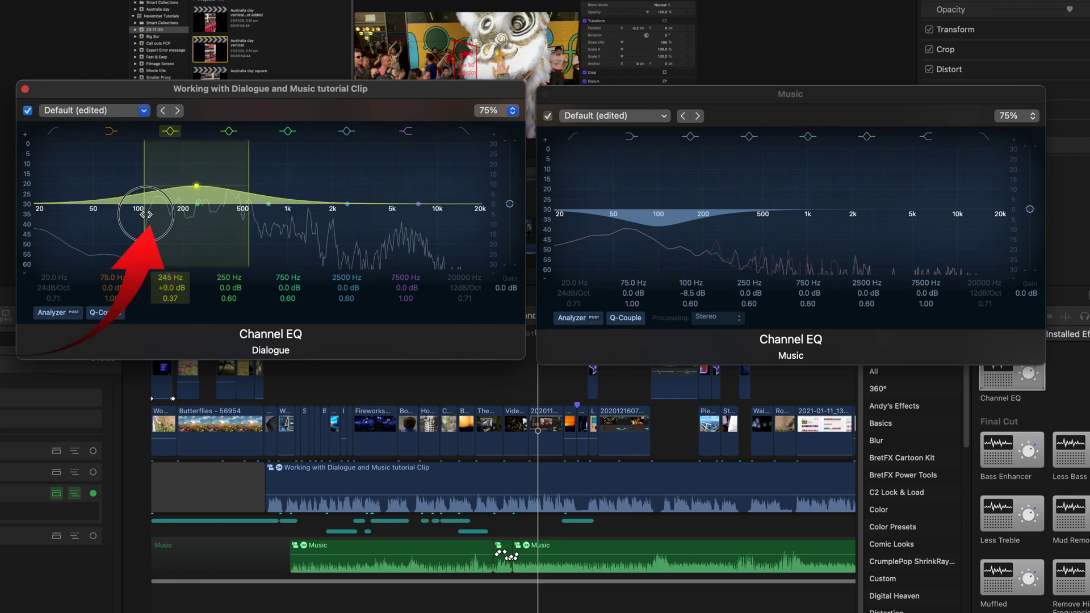
{"action": "left_click_drag", "start_coordinate": [146, 215], "coordinate": [146, 215]}
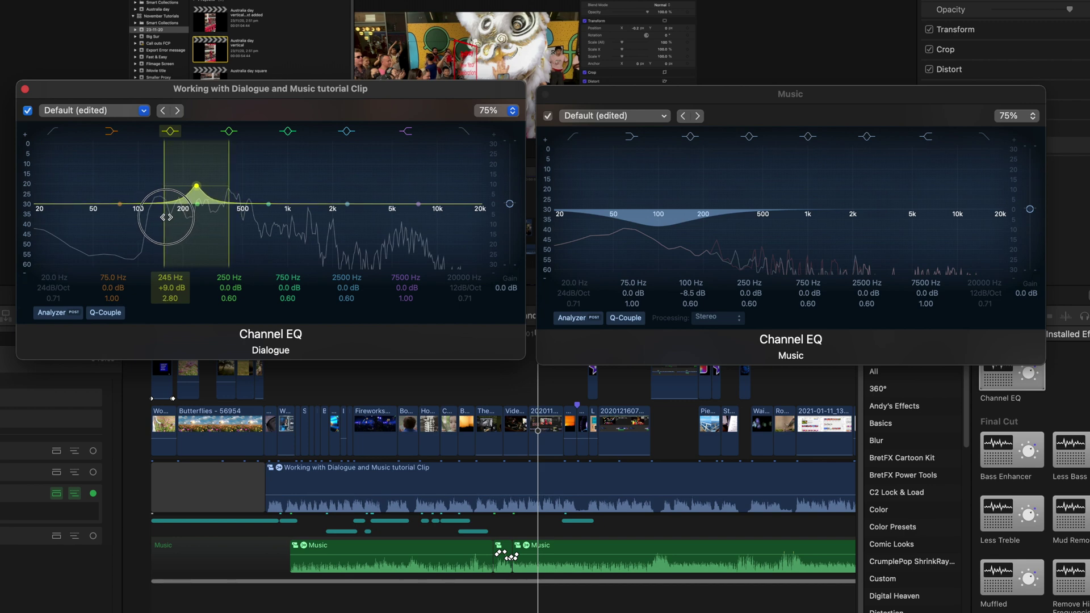
{"action": "left_click_drag", "start_coordinate": [162, 217], "coordinate": [147, 217]}
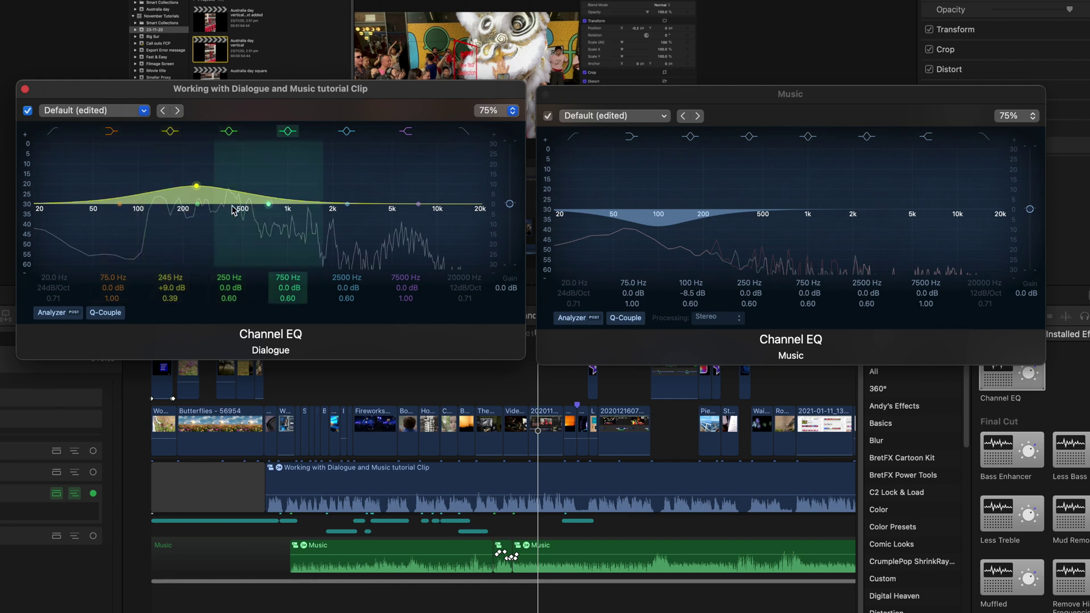
{"action": "left_click_drag", "start_coordinate": [197, 188], "coordinate": [188, 205]}
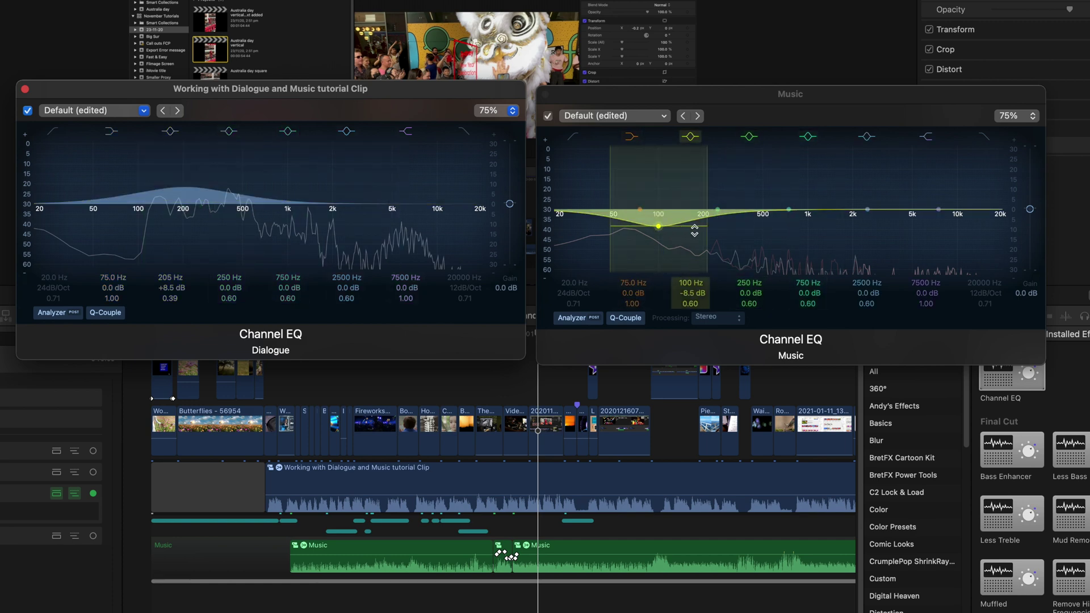
{"action": "left_click_drag", "start_coordinate": [703, 231], "coordinate": [681, 229]}
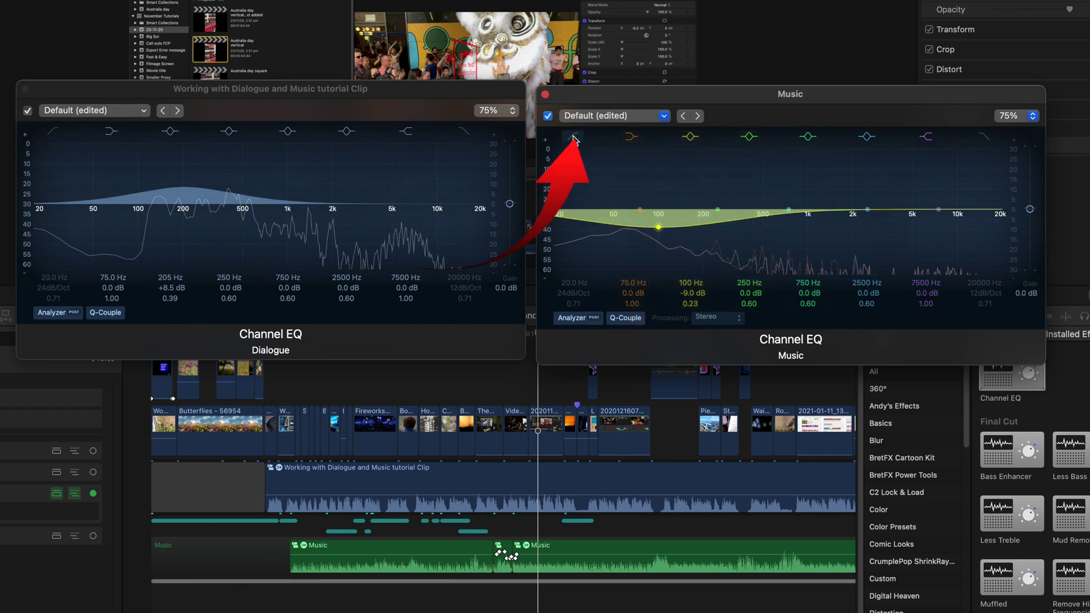
Enable the music EQ's low cut and the dialogue EQ's high cut, narrowing the 205 Hz boost to Q 0.51.
{"action": "left_click", "coordinate": [80, 159]}
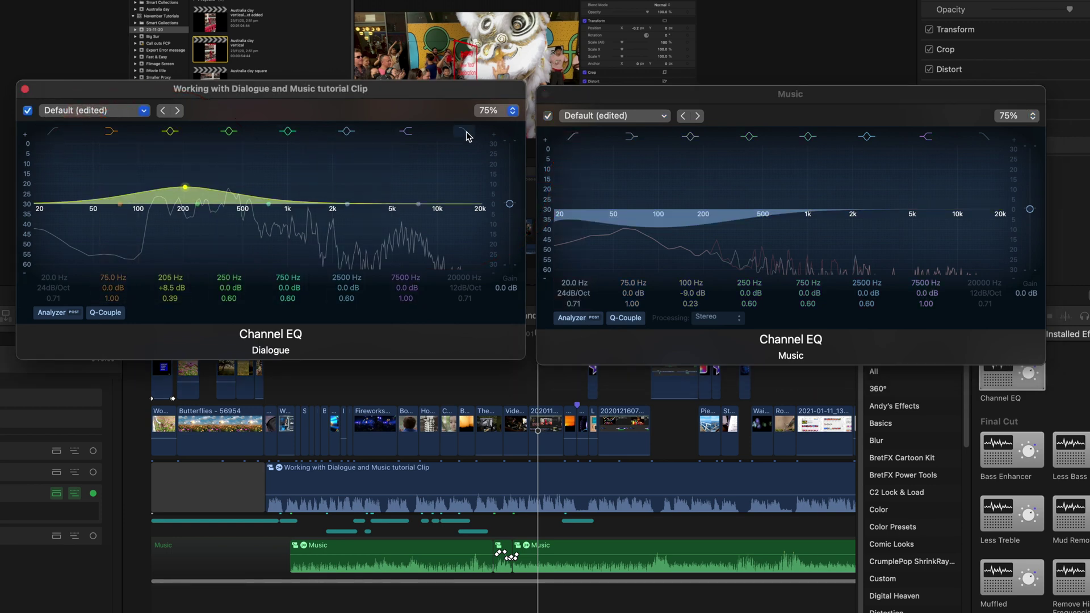
{"action": "left_click", "coordinate": [984, 138]}
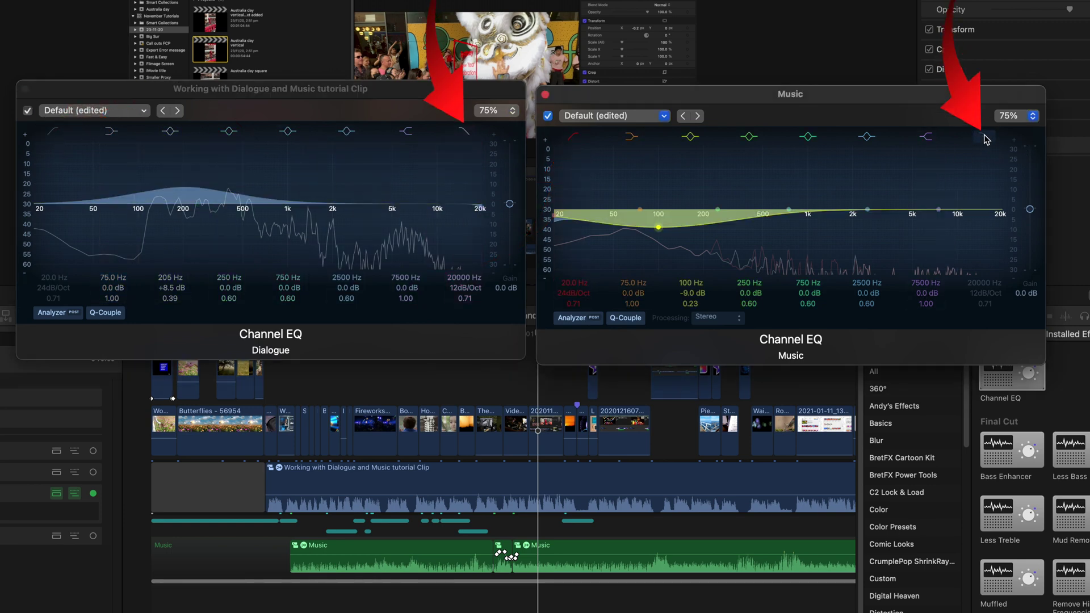
{"action": "left_click", "coordinate": [161, 219]}
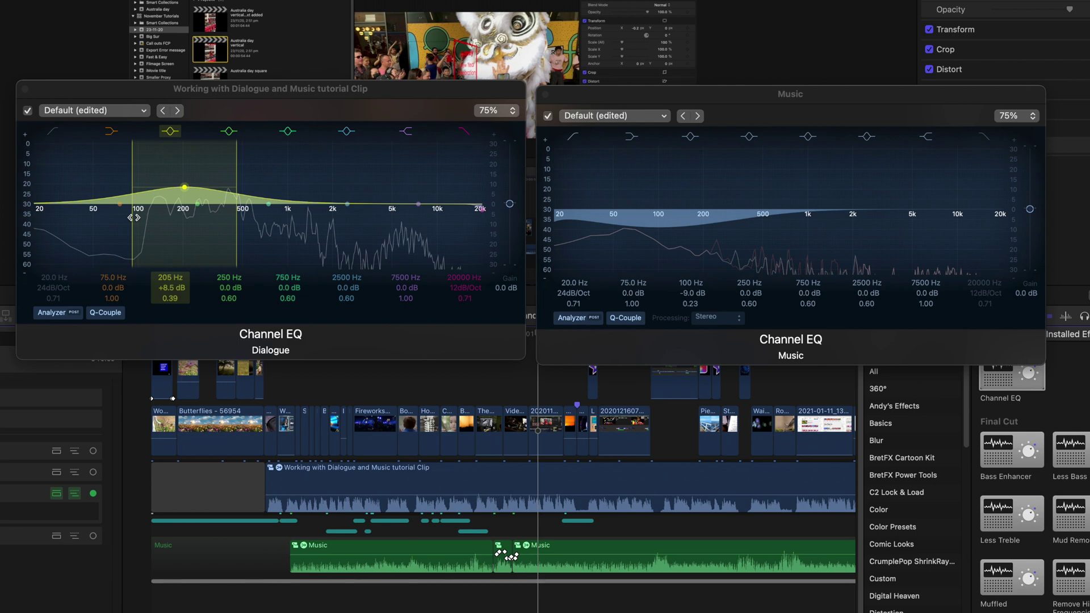
{"action": "left_click_drag", "start_coordinate": [134, 218], "coordinate": [136, 218]}
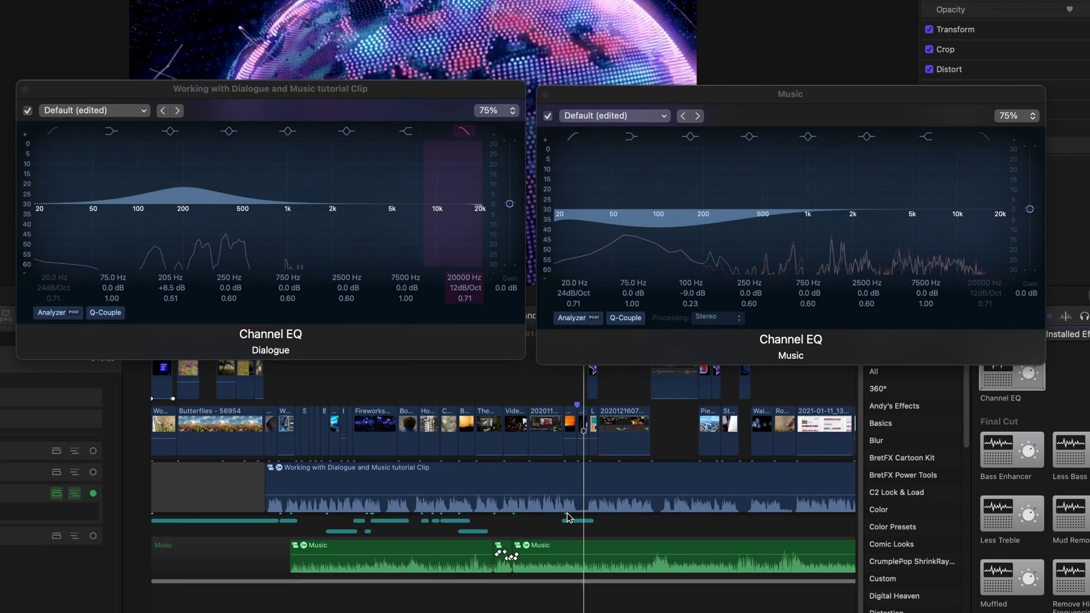
Range-select the dialogue pause on the Music clip and lengthen its volume ramps at both ends.
{"action": "key", "text": "super+equal"}
{"action": "key", "text": "r"}
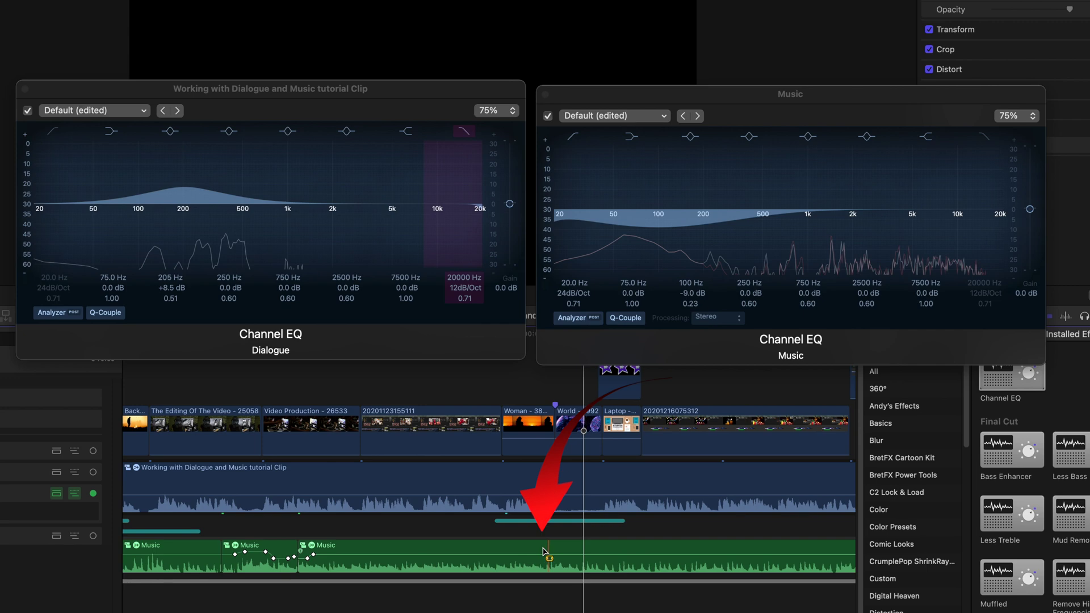
{"action": "left_click_drag", "start_coordinate": [548, 553], "coordinate": [612, 535]}
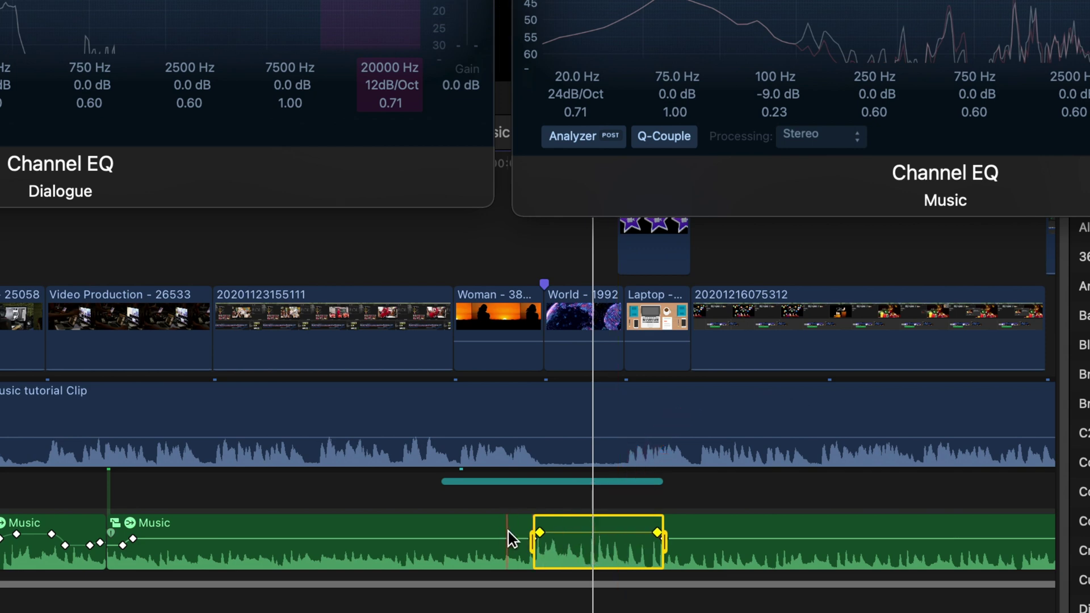
{"action": "left_click_drag", "start_coordinate": [534, 538], "coordinate": [525, 544]}
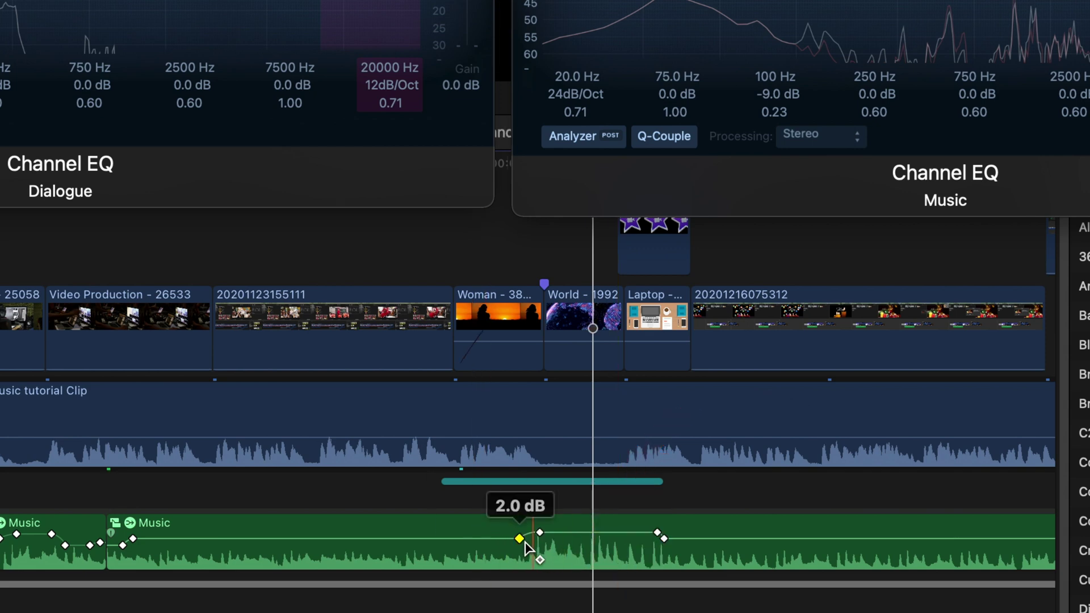
{"action": "left_click_drag", "start_coordinate": [664, 538], "coordinate": [679, 540]}
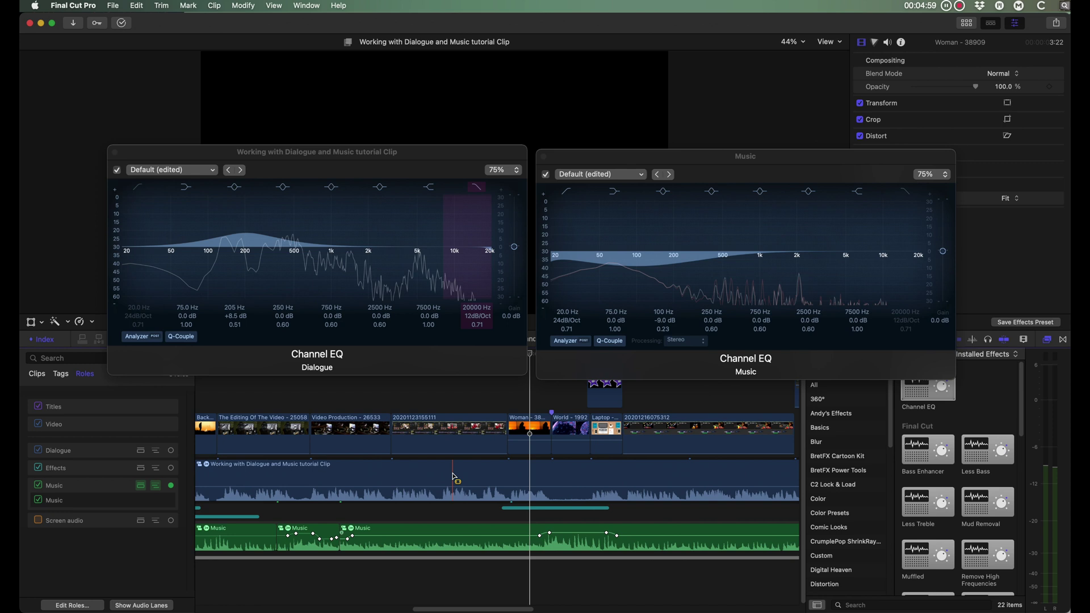
{"action": "left_click", "coordinate": [454, 479]}
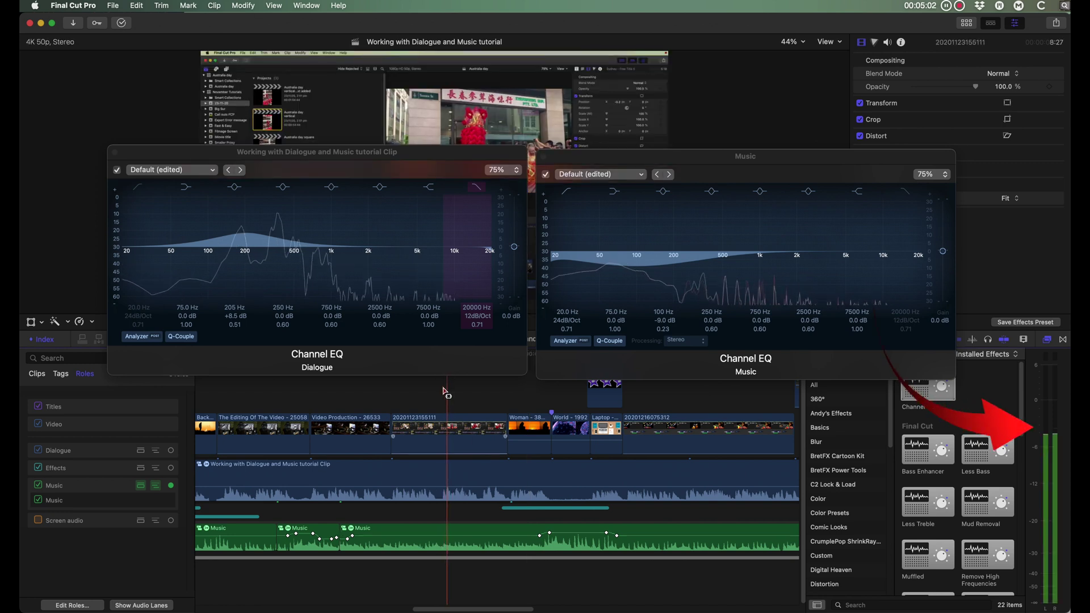
{"action": "left_click", "coordinate": [460, 486]}
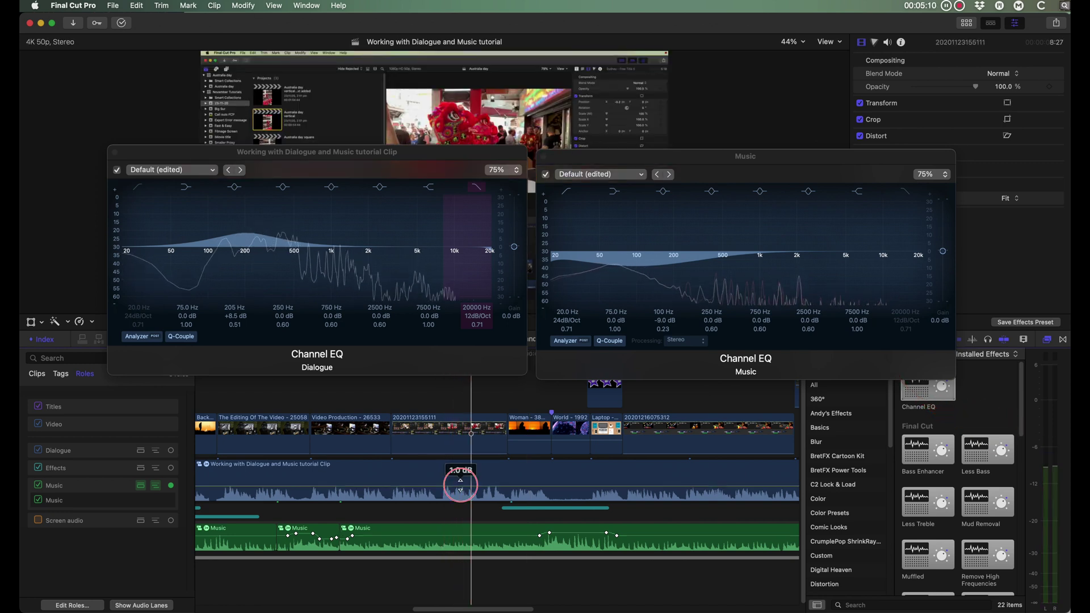